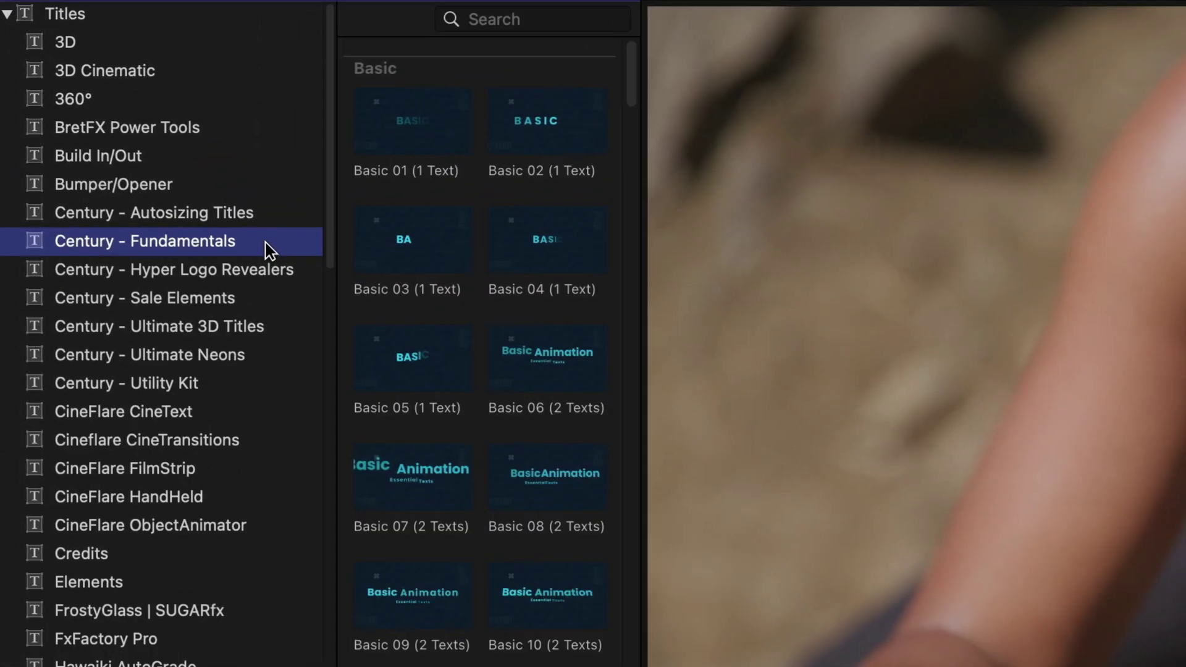
Widen the browser and list the Century - Fundamentals generators, scrolling through the results.
drag(331, 213, 264, 624)
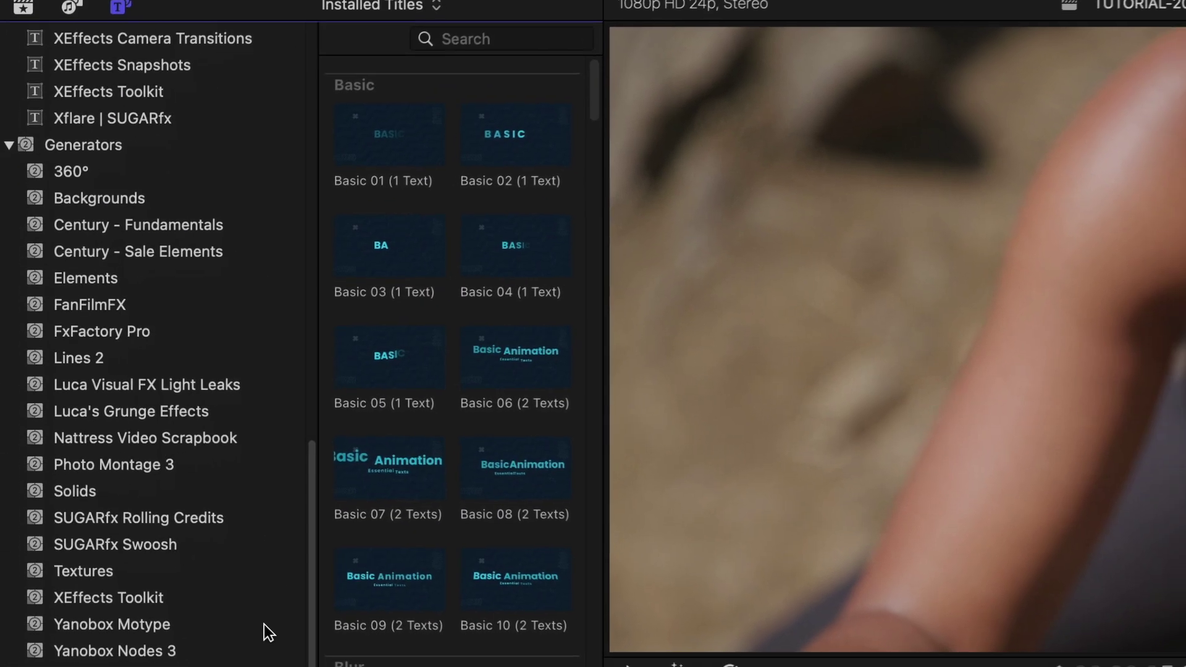
click(200, 227)
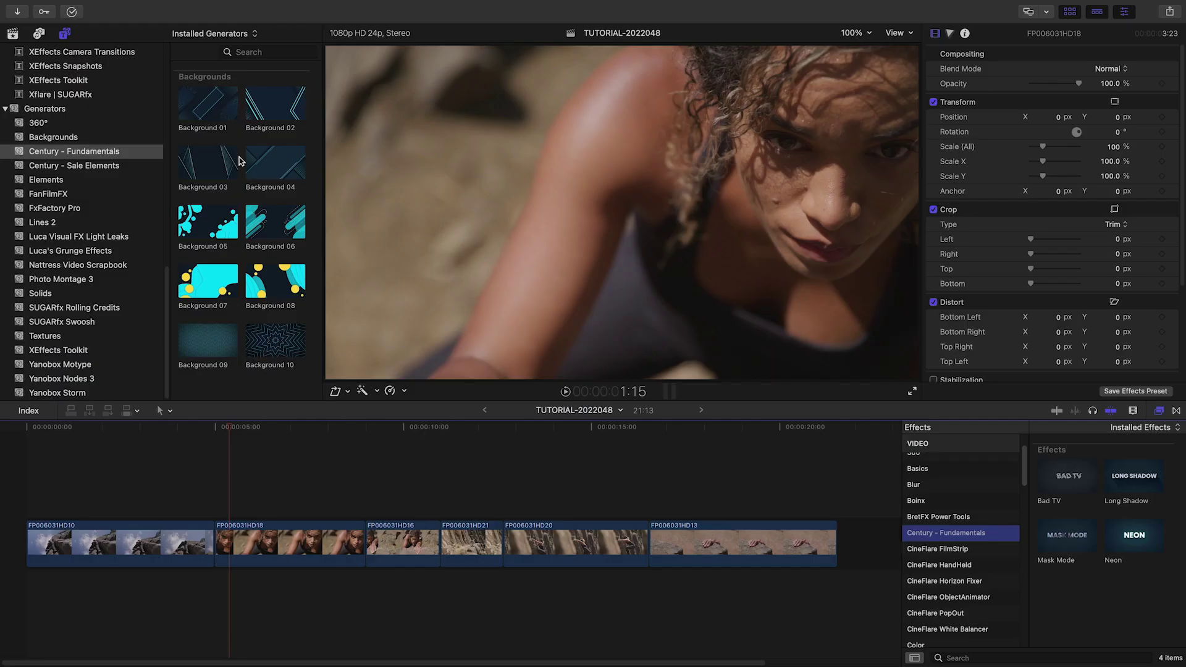
scroll(133, 105, up, 3)
scroll(126, 115, down, 8)
scroll(126, 117, up, 5)
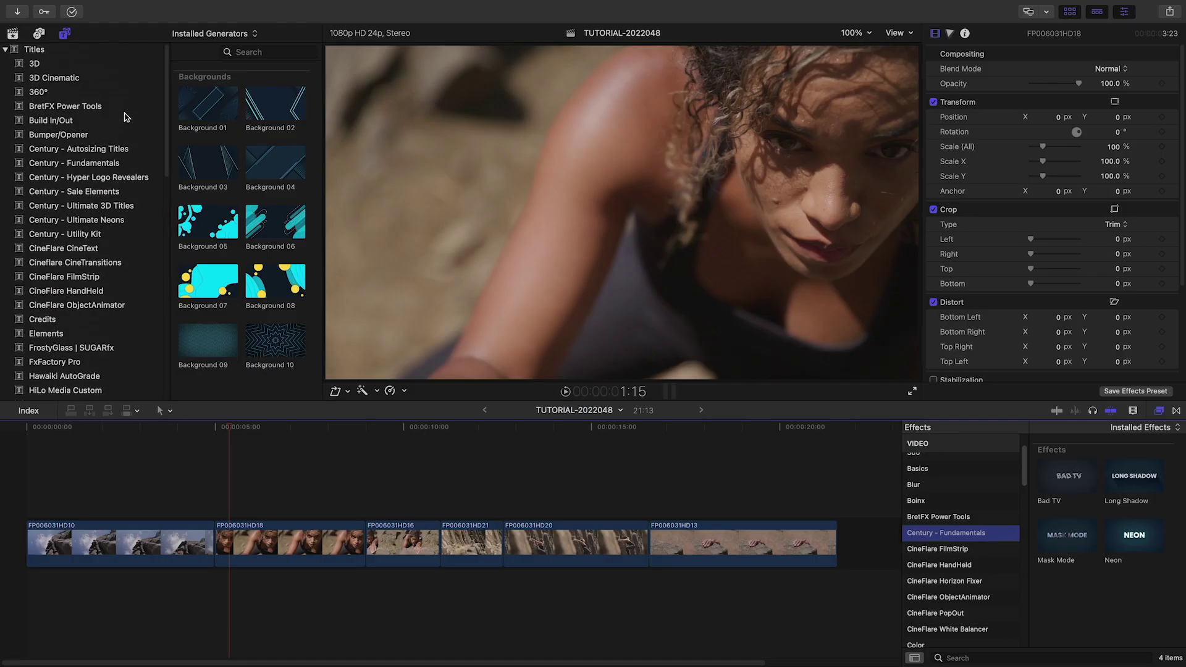
click(116, 163)
click(64, 33)
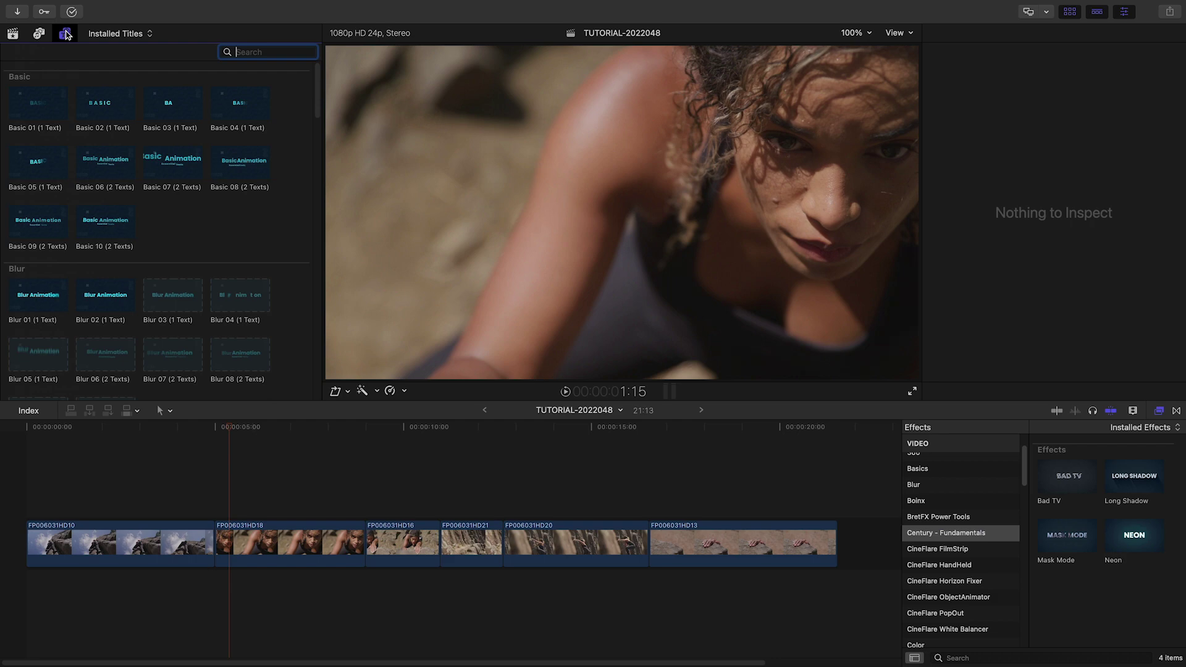
scroll(635, 102, down, 5)
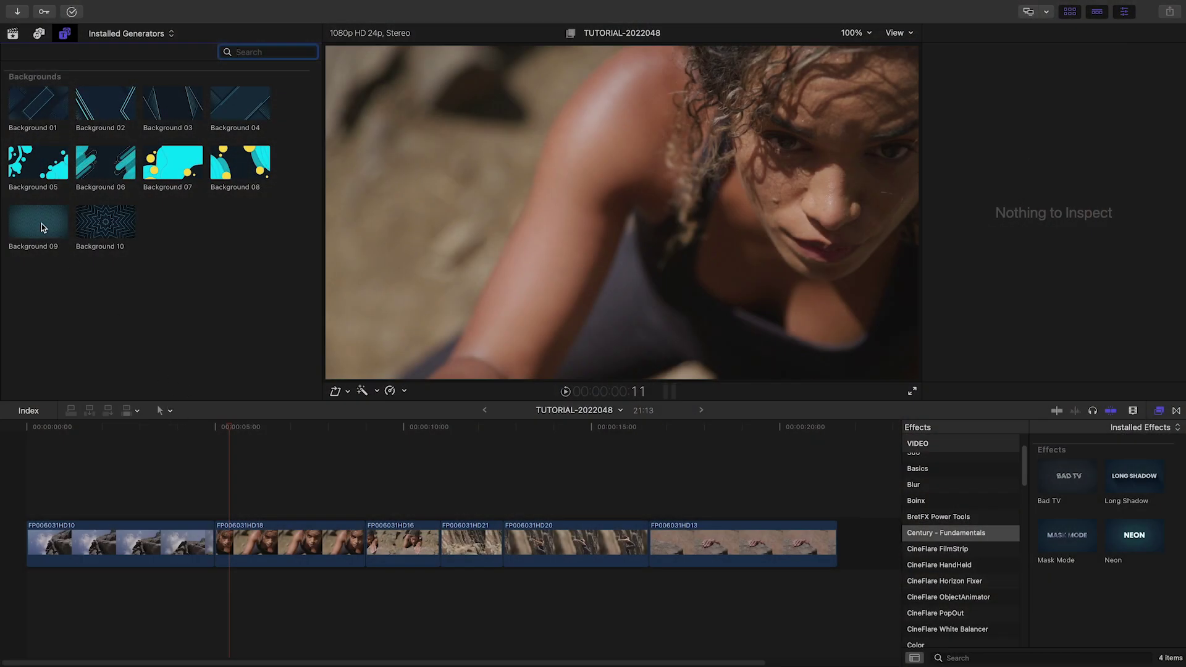
Place Background 09 above the first clip and play its build-in from the timeline start.
drag(44, 227, 120, 488)
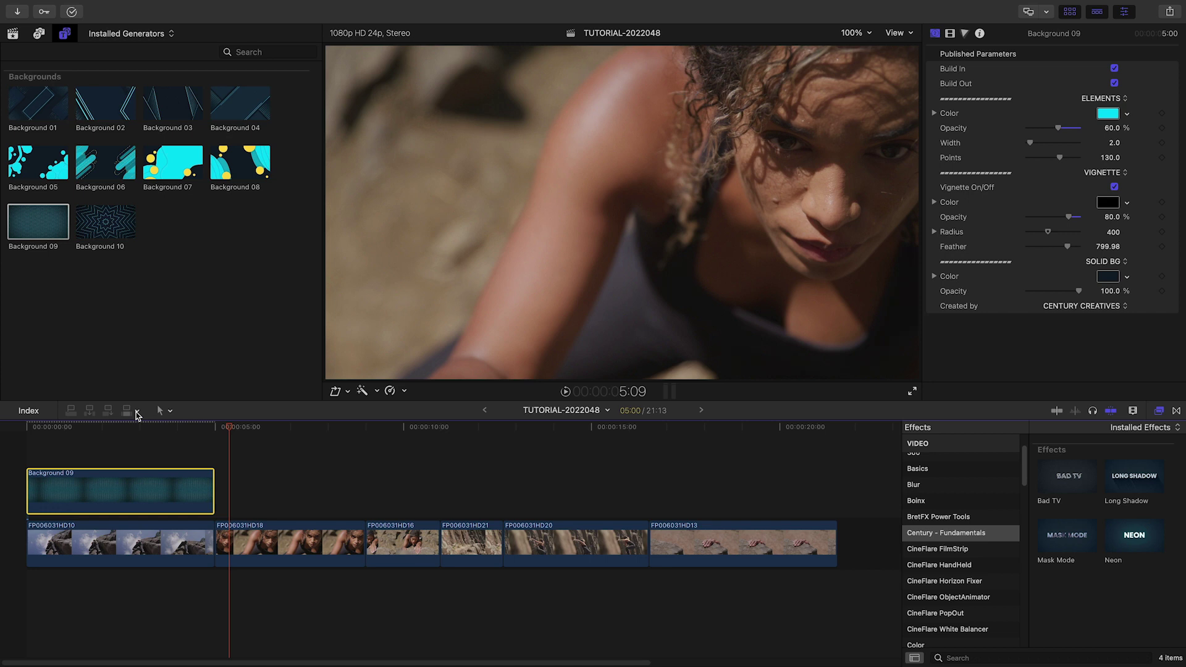
click(94, 428)
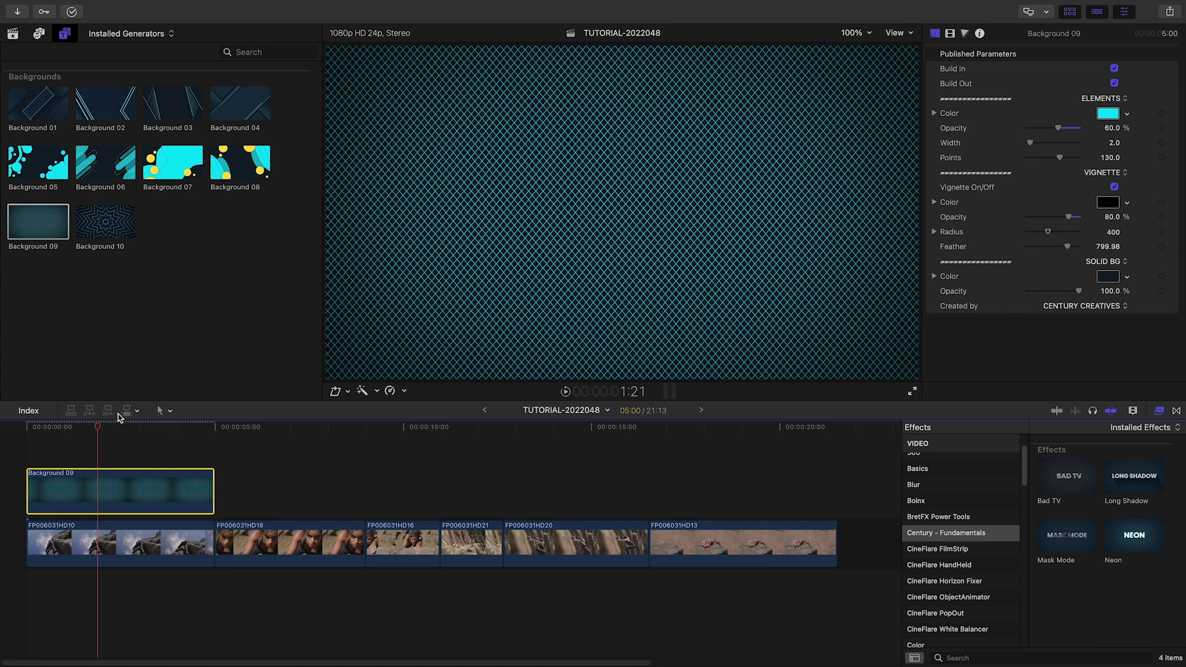
click(29, 428)
key(space)
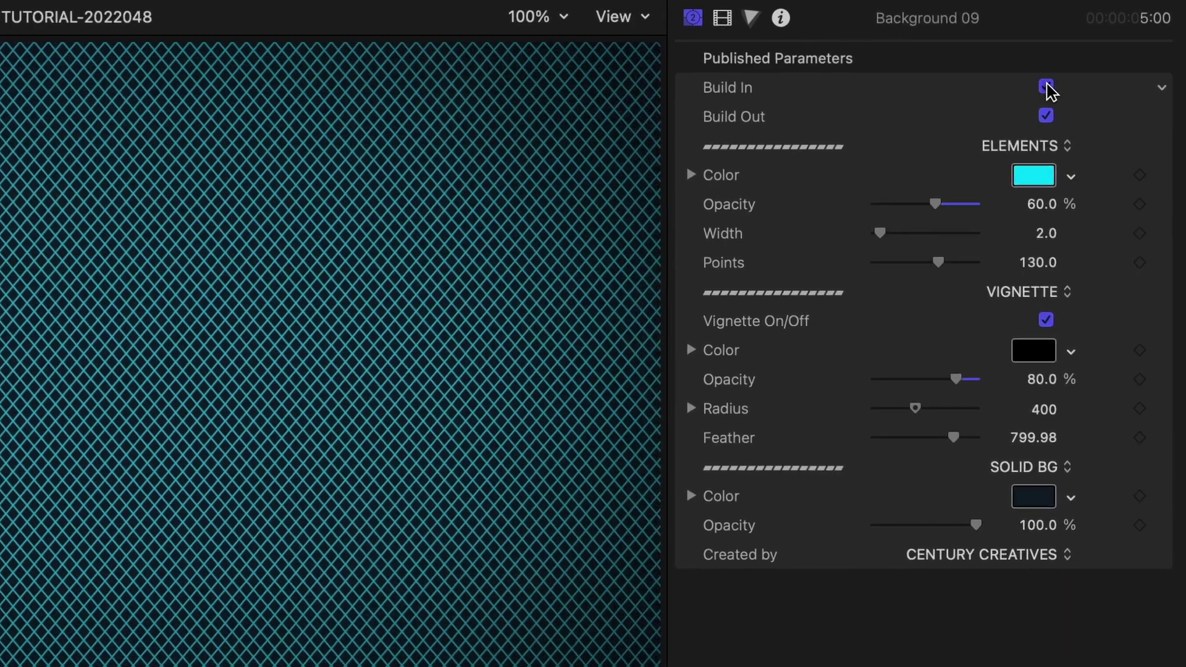
Turn off Build Out, keep Build In, darken the grid line colour and thin the lines.
click(1046, 87)
click(1047, 116)
click(1048, 87)
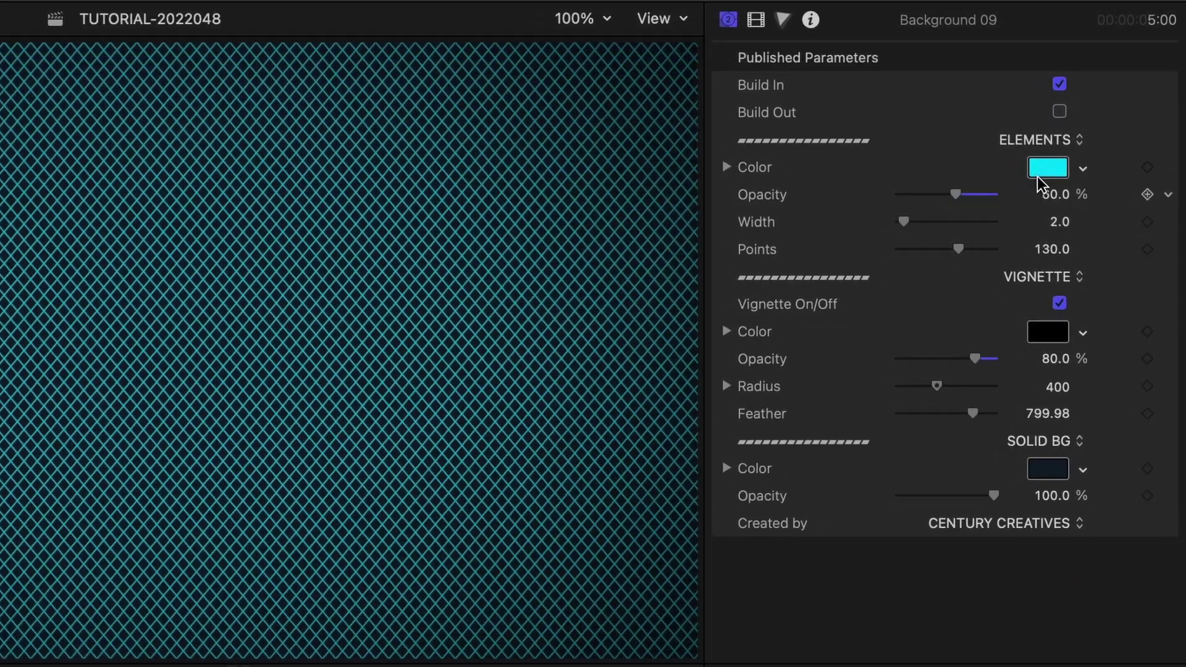
click(1044, 172)
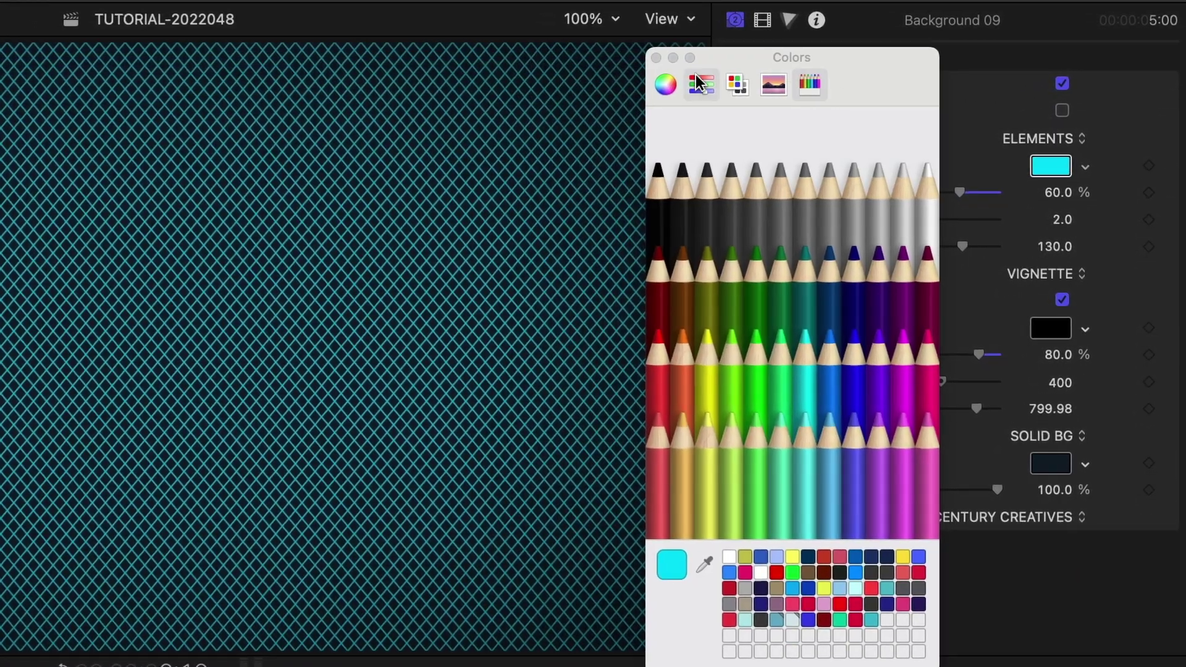
click(663, 85)
drag(666, 524, 709, 534)
drag(908, 224, 944, 225)
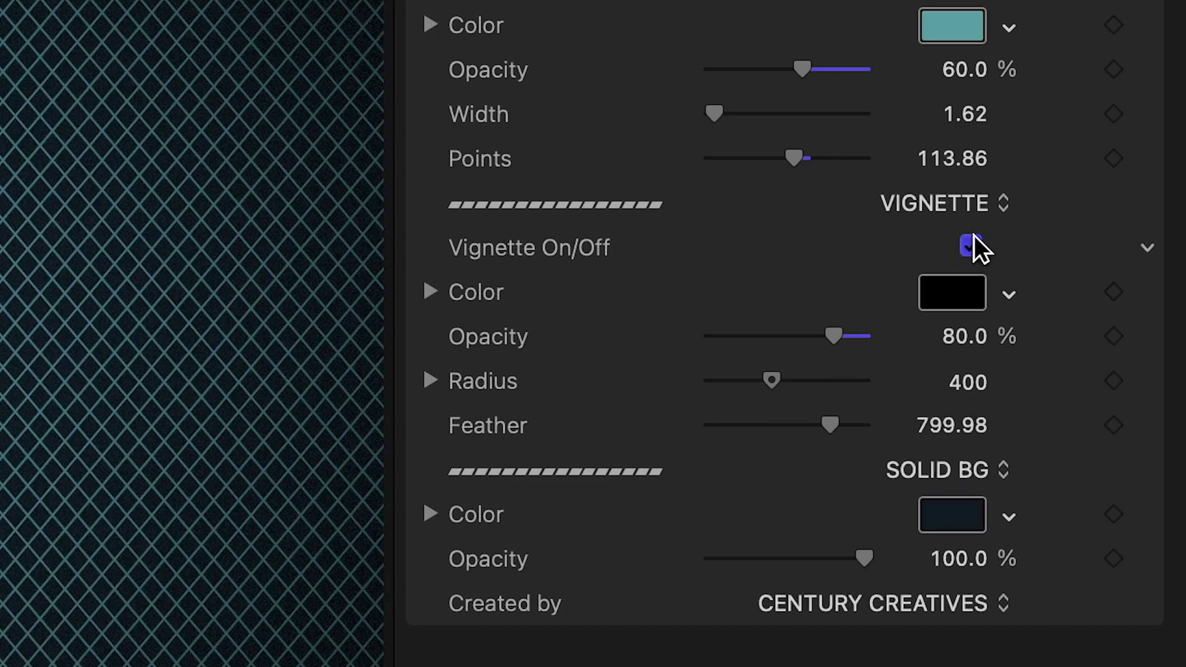
Give the grid a dark Solid BG colour and lower its opacity to about 62%.
click(975, 236)
click(974, 237)
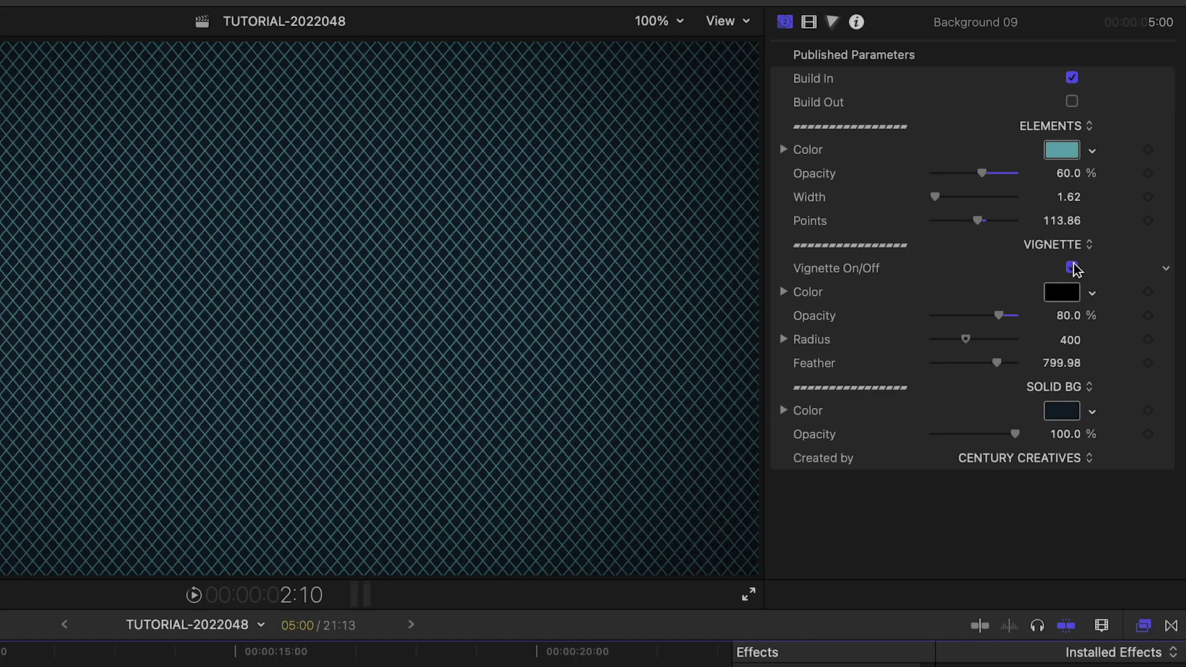
click(1062, 411)
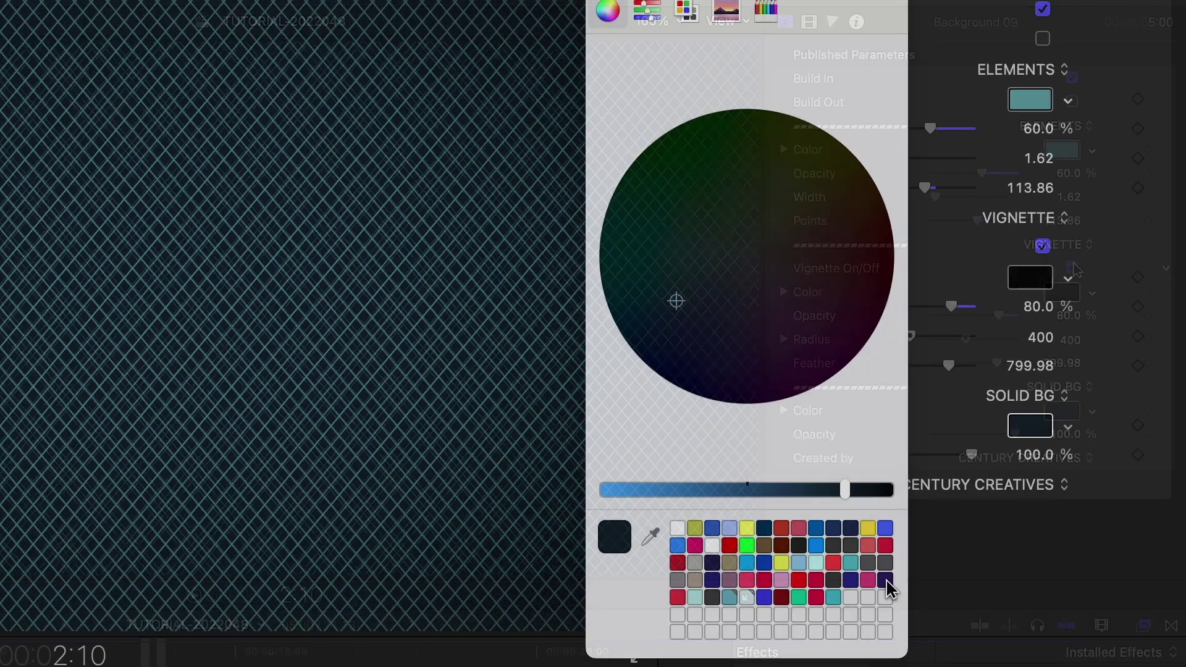
click(919, 535)
click(833, 597)
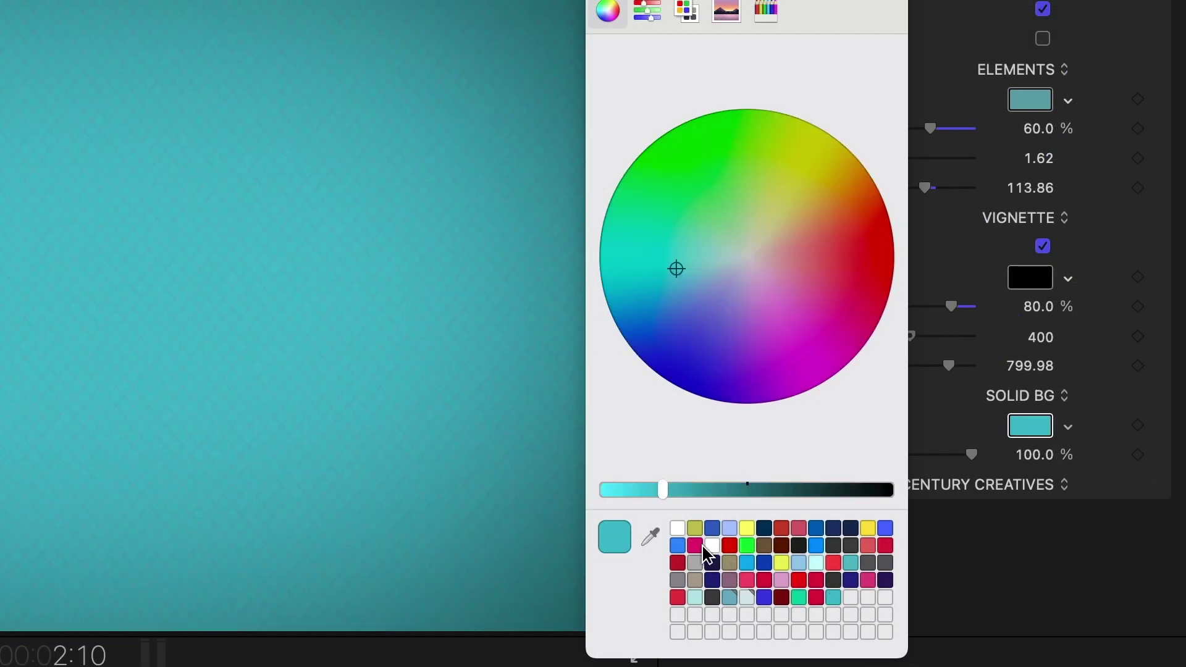
click(677, 530)
click(712, 530)
mouse_move(972, 455)
mouse_down()
mouse_move(933, 460)
mouse_move(976, 441)
mouse_up()
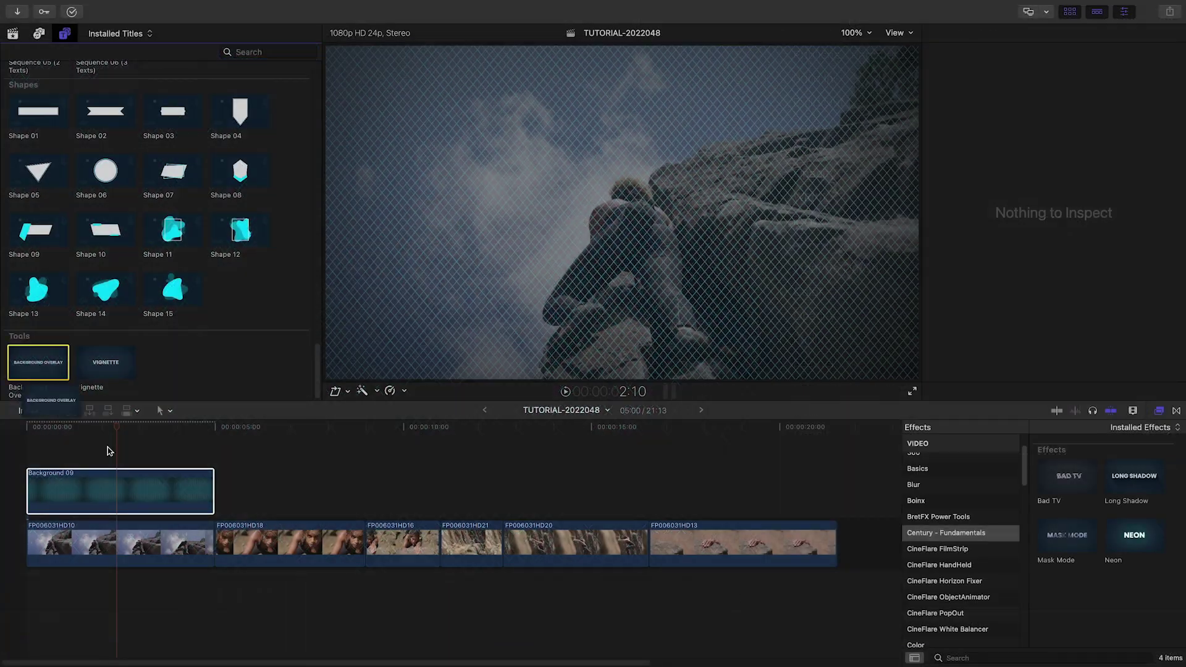
Place Background Overlay over the first clip with Blur Amount 40 and Noise Amount 64.93%.
drag(105, 450, 56, 517)
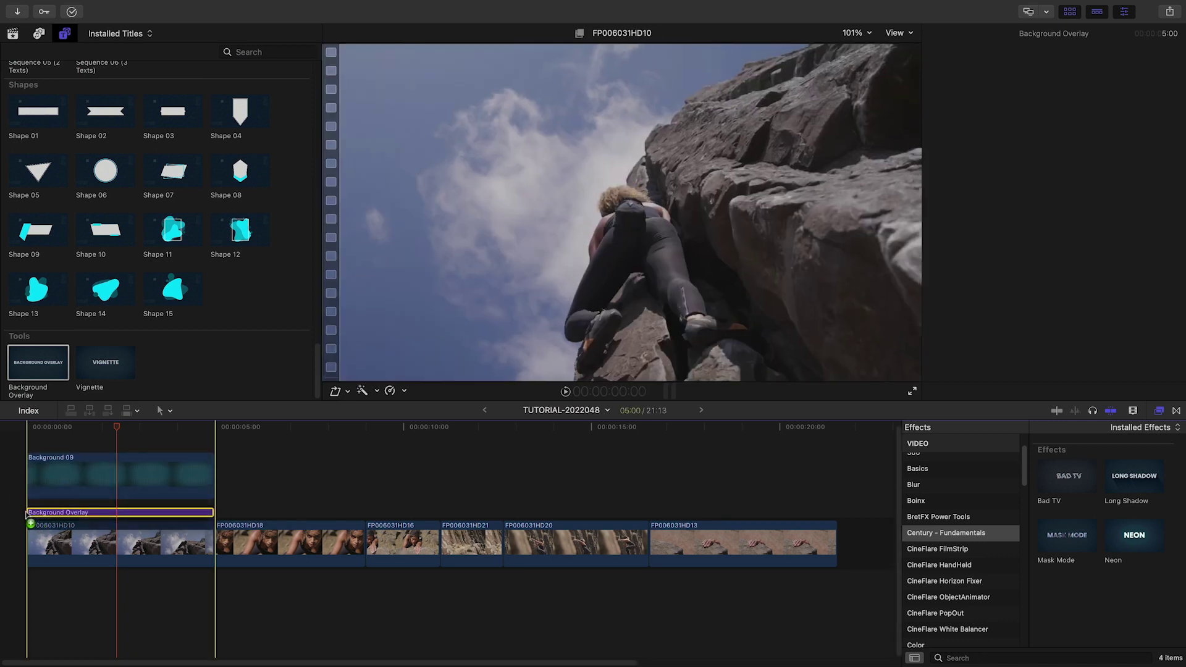
click(105, 510)
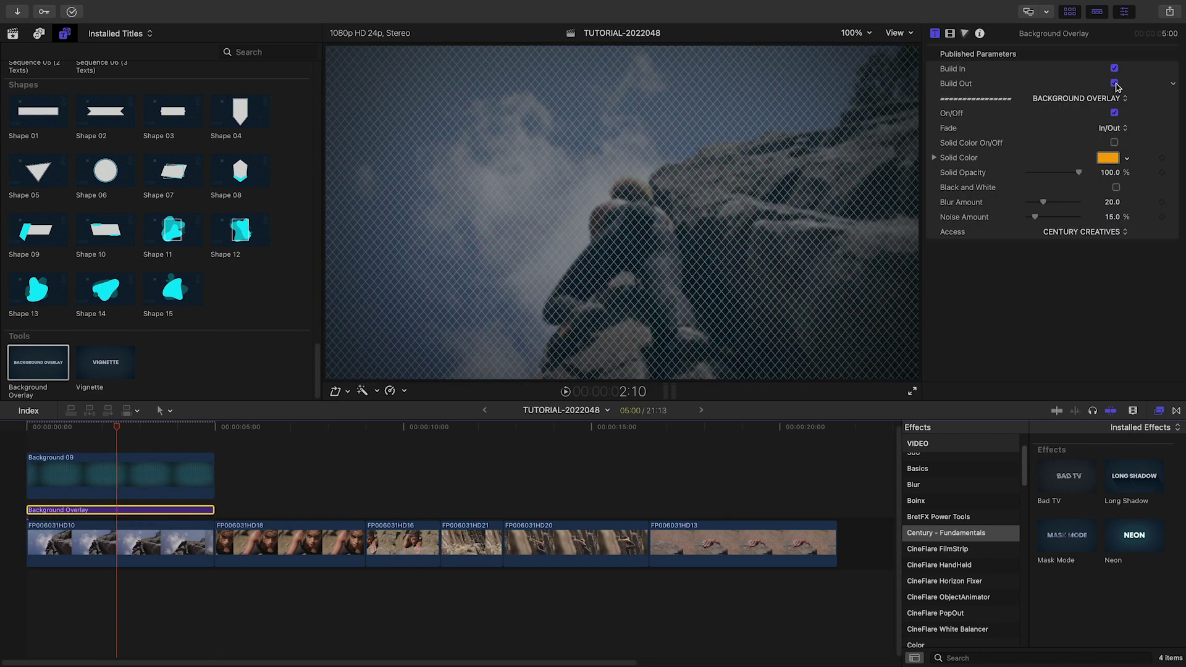
drag(1043, 202, 1051, 203)
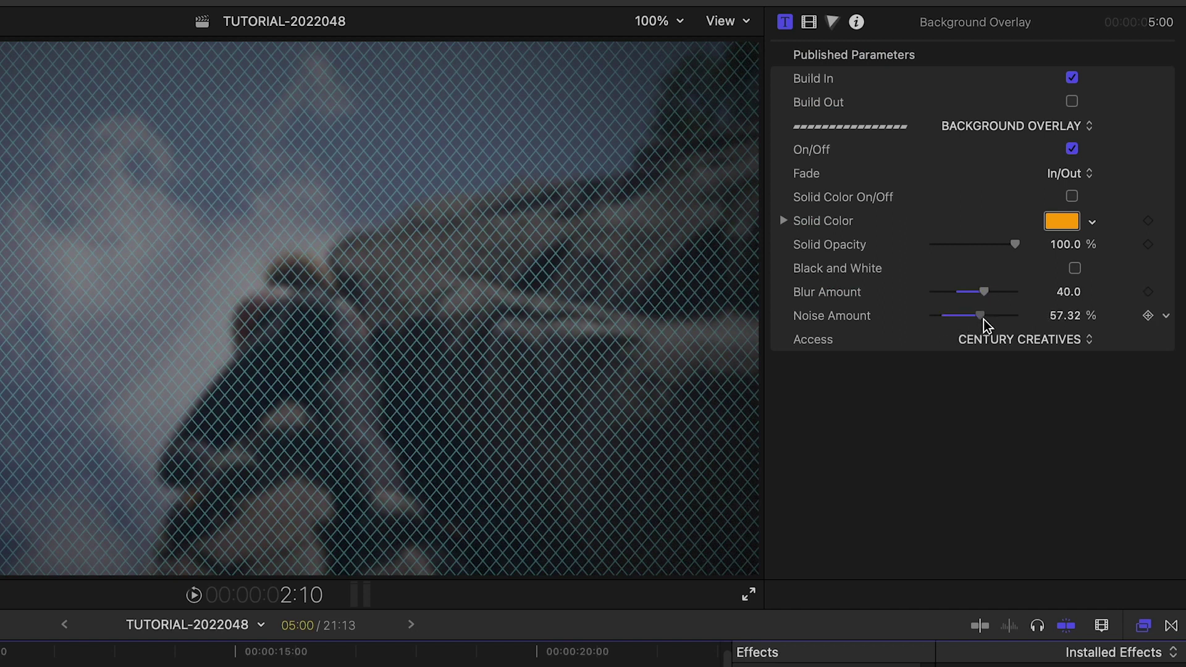
drag(985, 320, 991, 320)
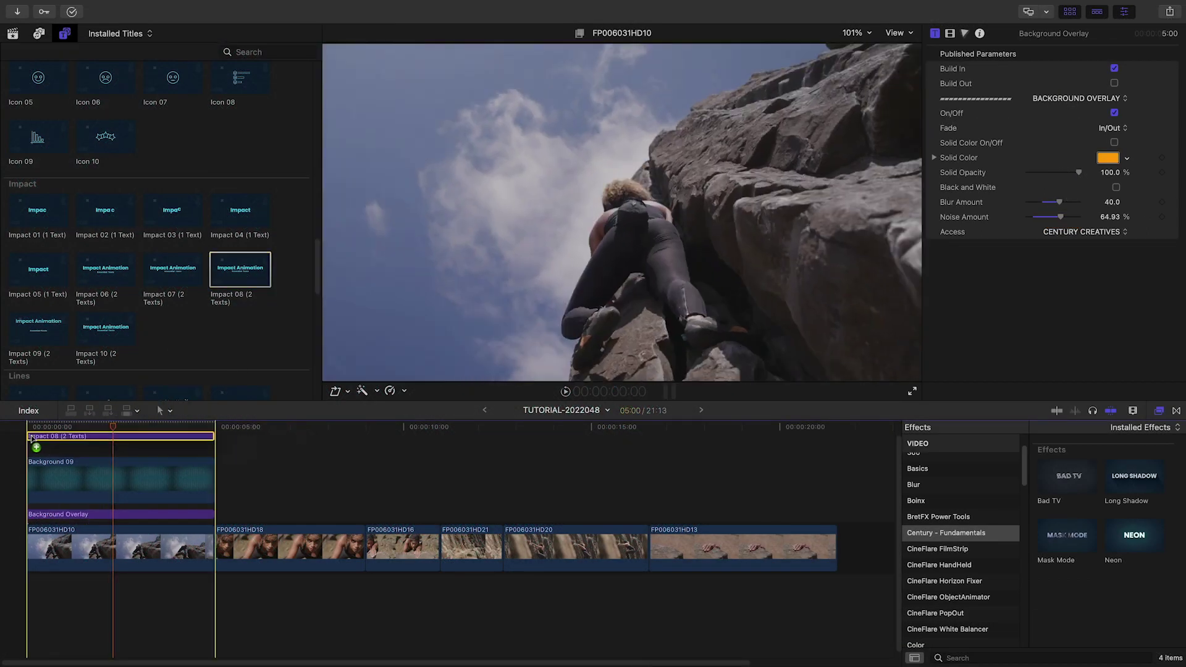
Connect an Impact 08 title, retype it as CLIMB EVERY MOUNTAIN, and colour the text red.
key(q)
key(Home)
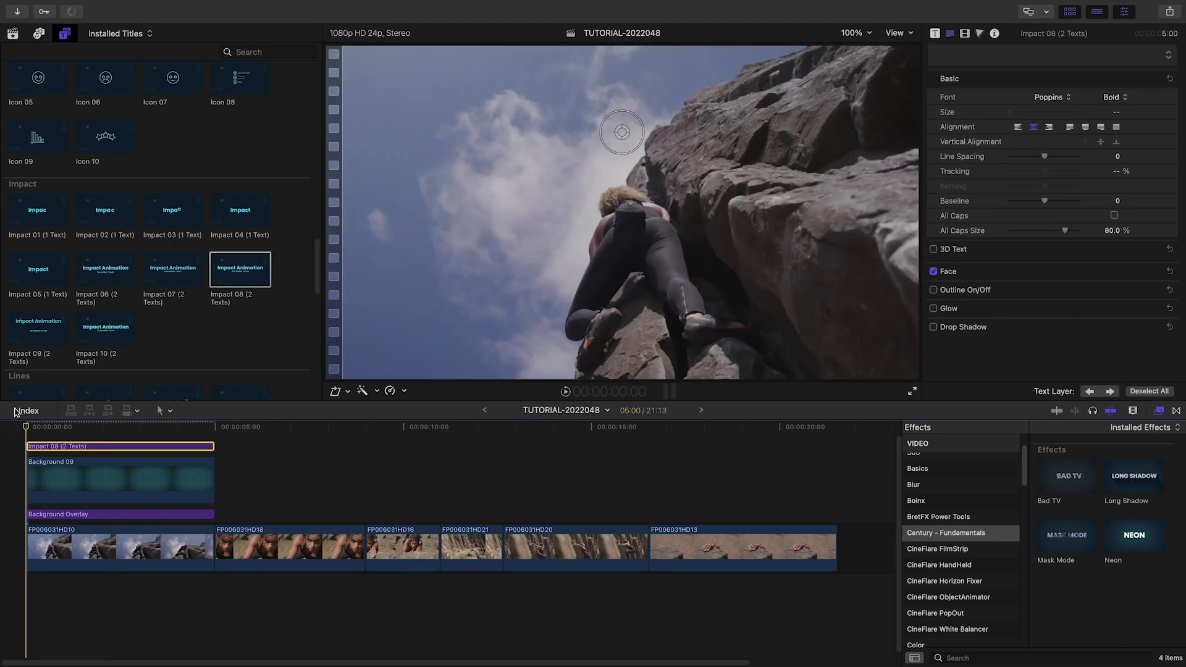
key(space)
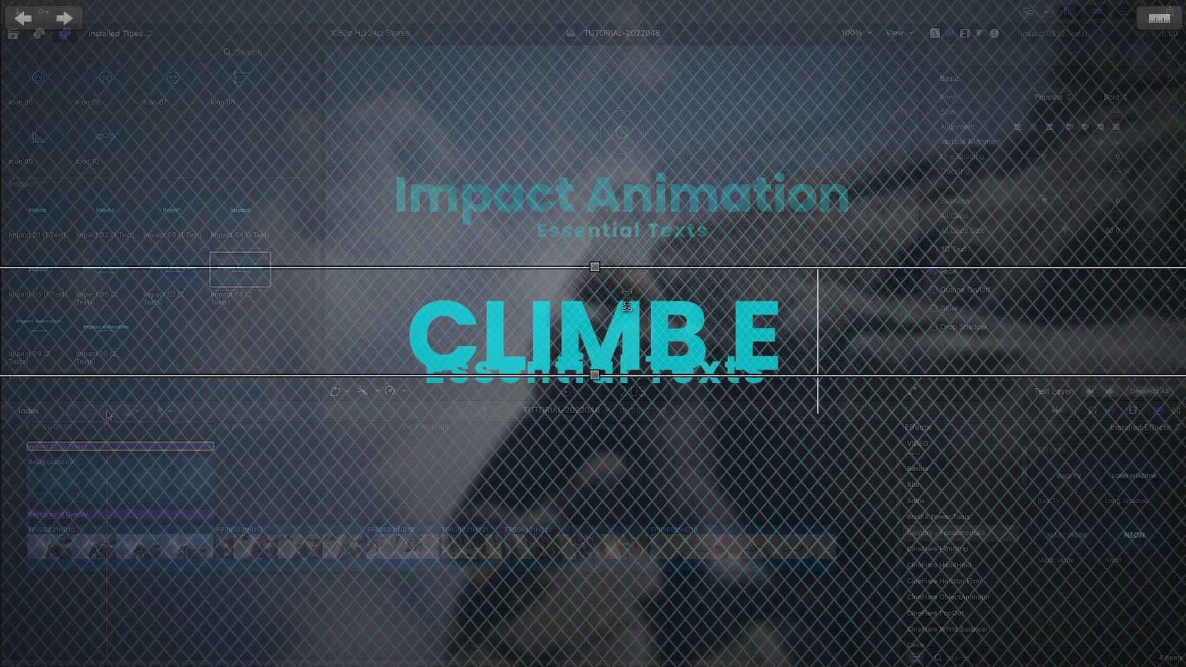
text(VERY MOUNTAI)
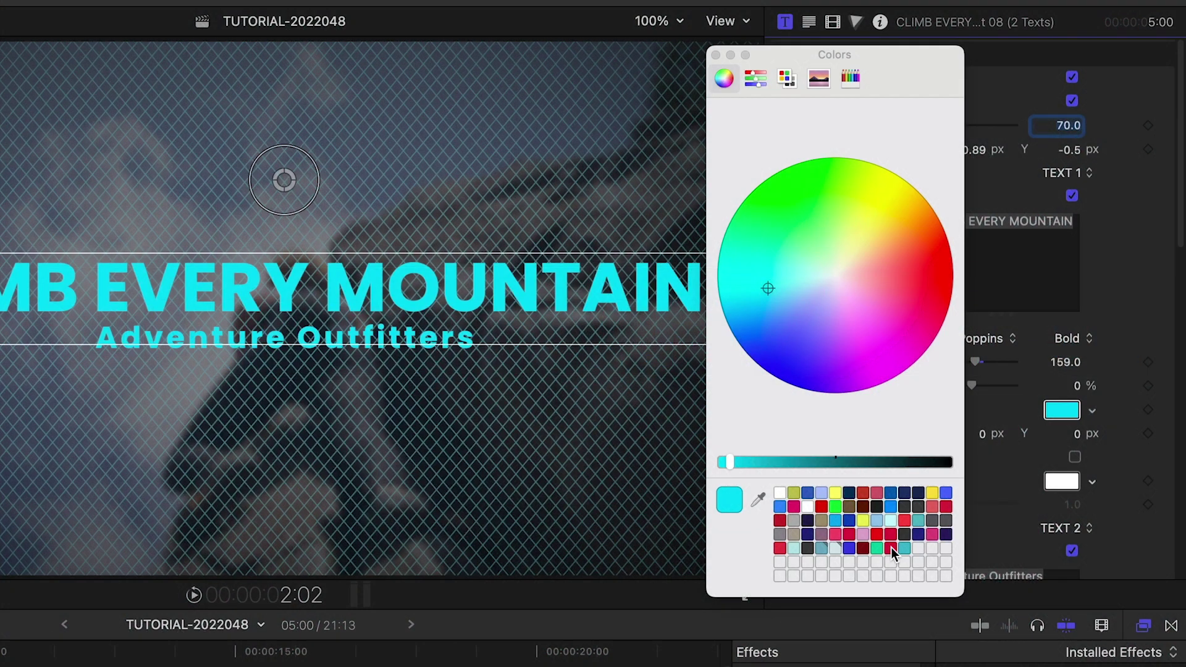
click(892, 547)
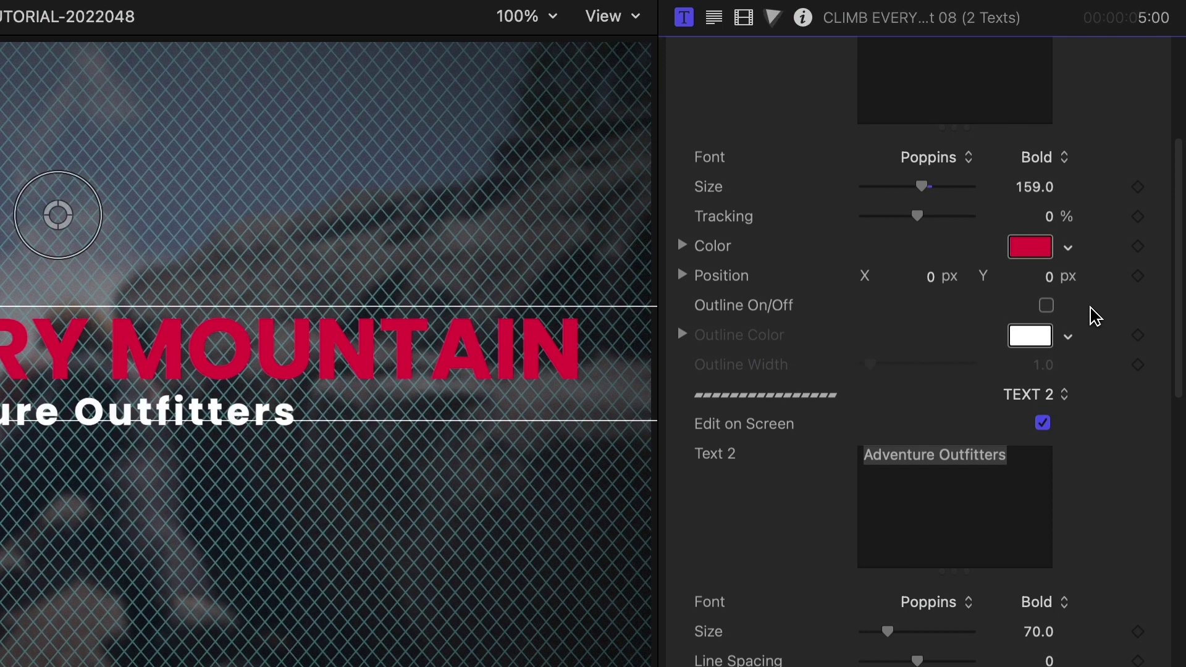
Try Outline and Extrude on the title and set its entry direction to center to ends.
click(1047, 306)
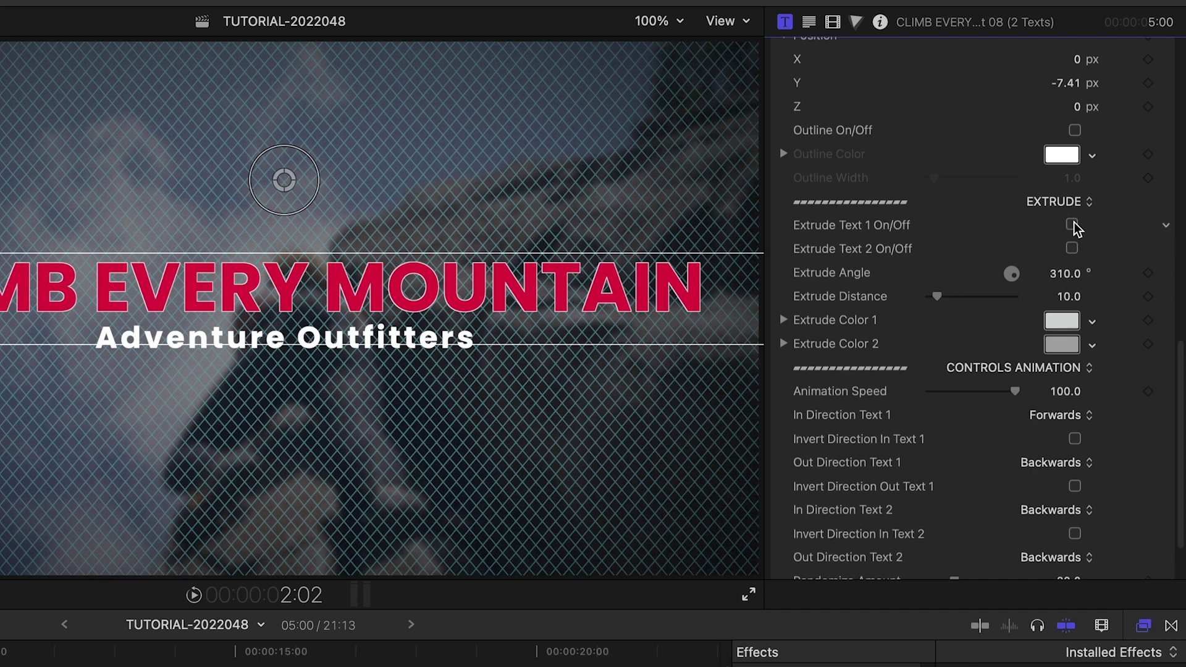
click(1072, 225)
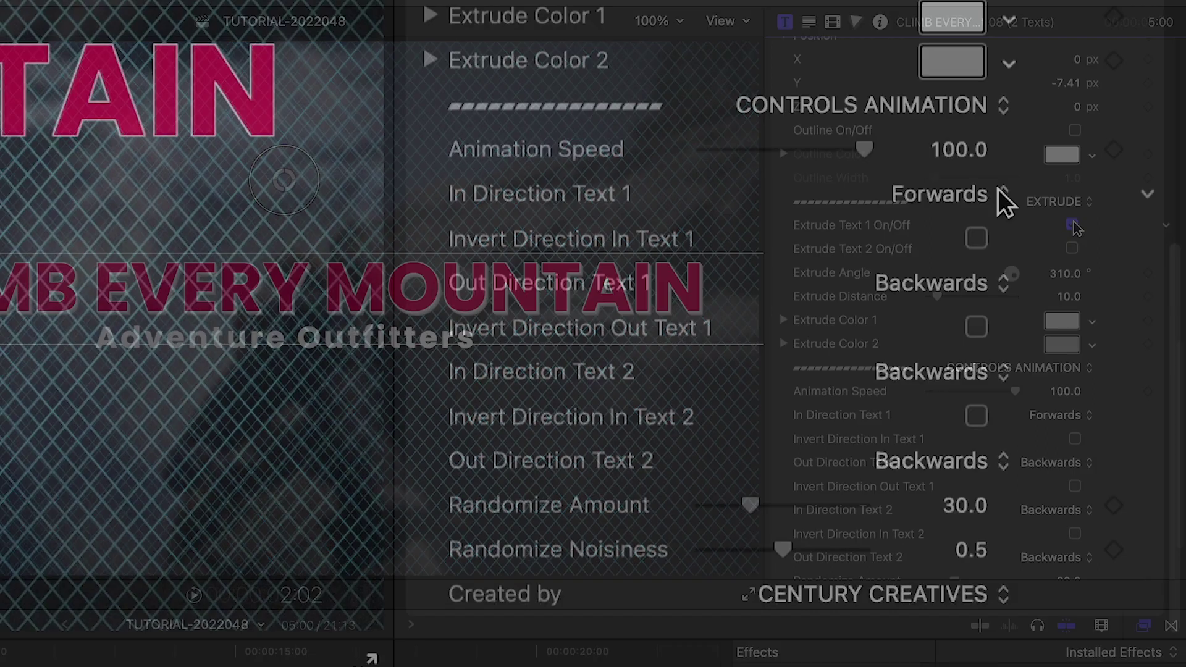
click(1057, 415)
click(1027, 283)
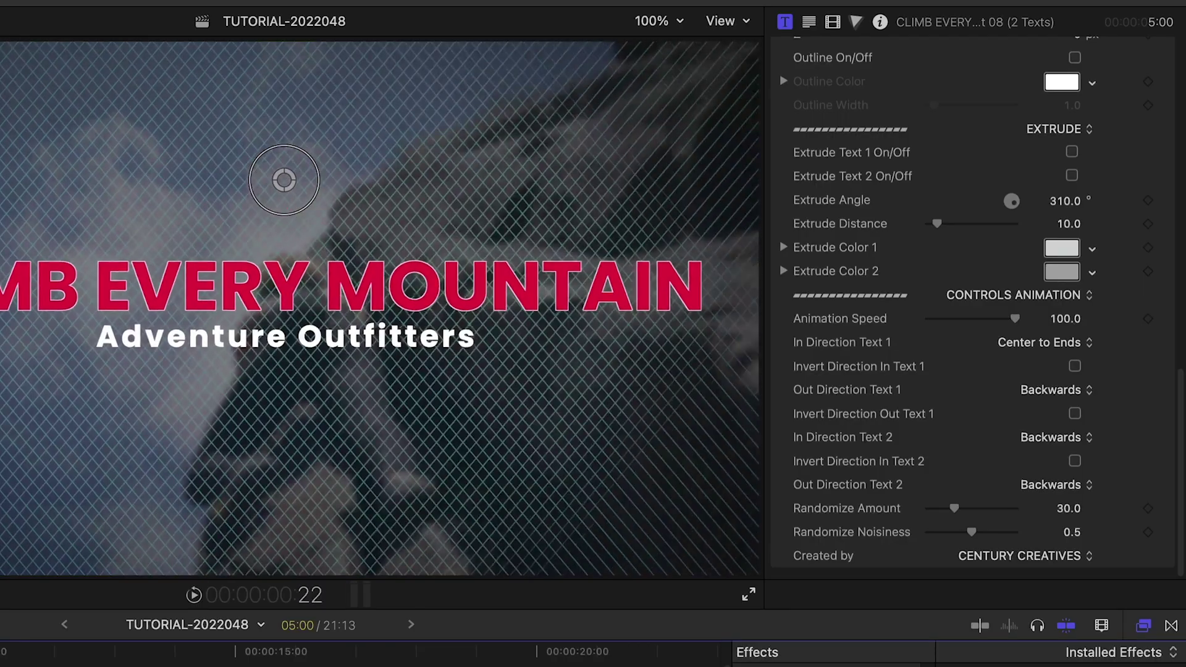
Set Randomize Amount 45.66 and Noisiness 0.64, then apply Long Shadow to the title.
drag(759, 502, 785, 506)
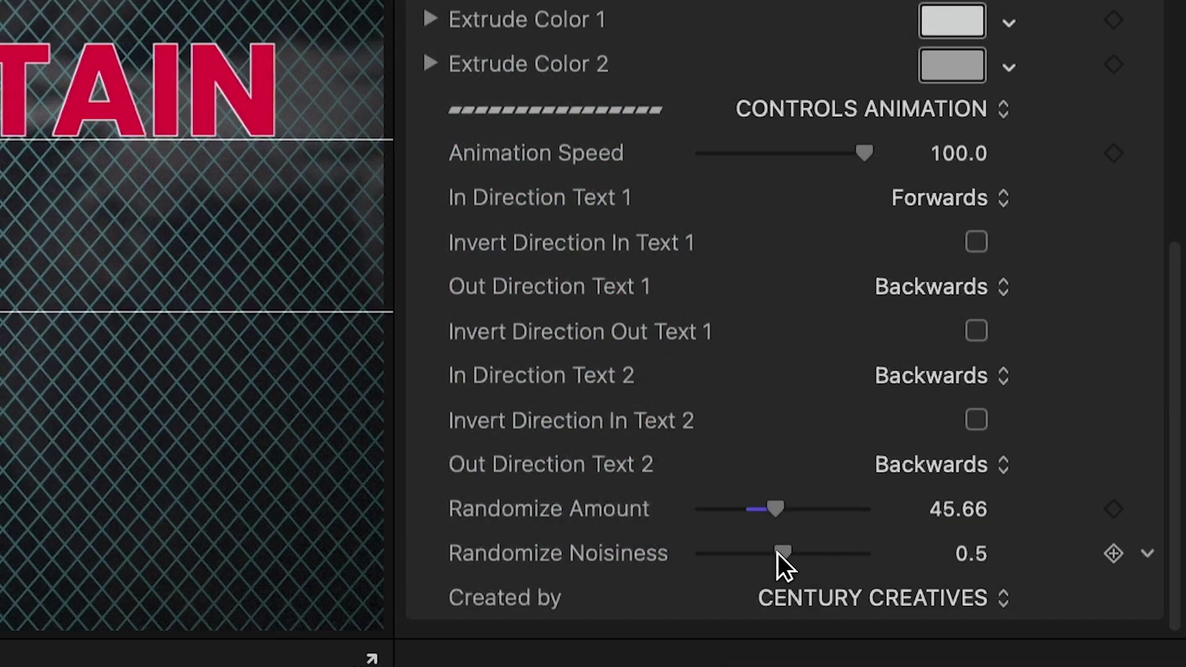
drag(777, 554, 800, 556)
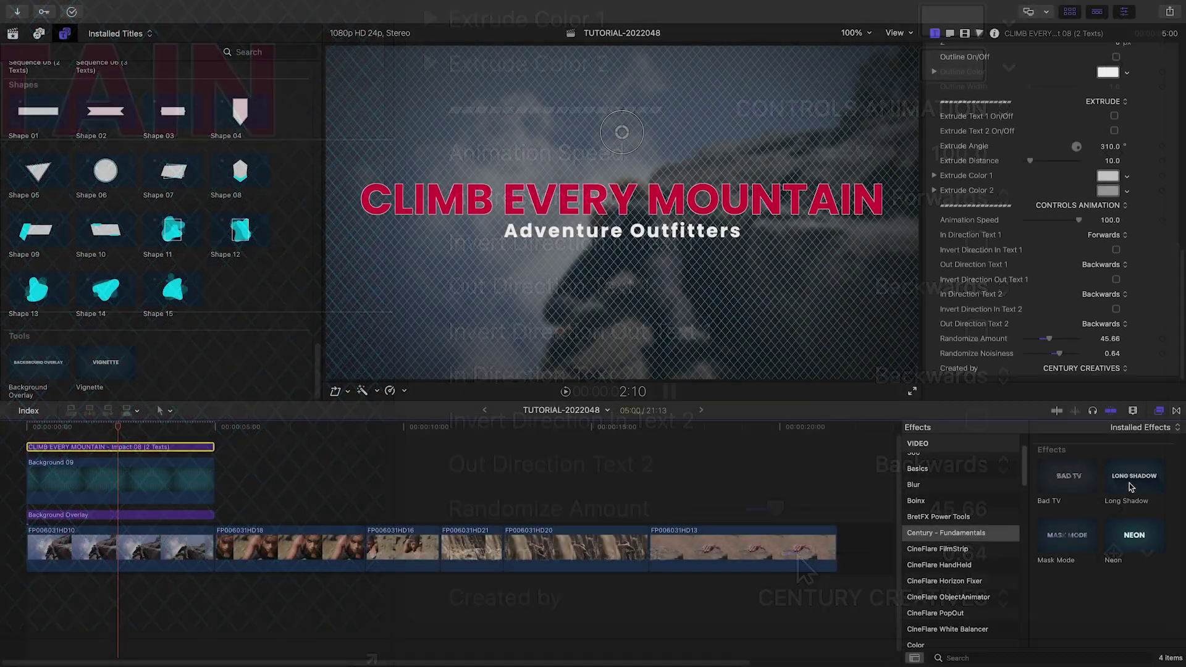
drag(1131, 487, 1091, 469)
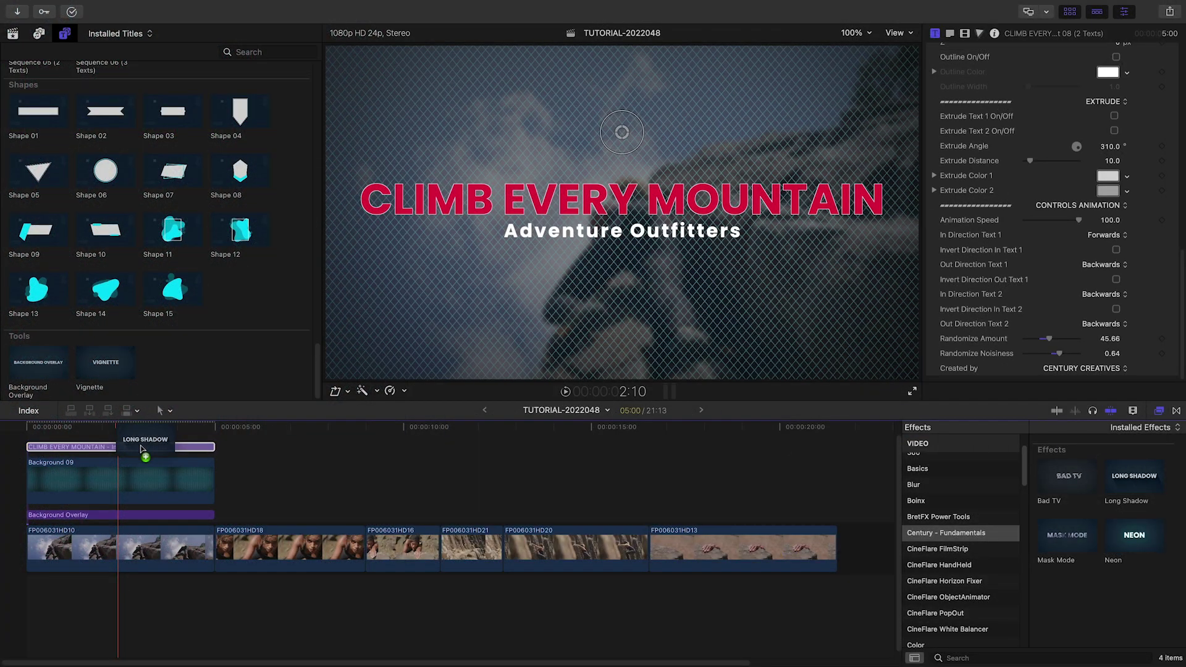
drag(142, 448, 142, 448)
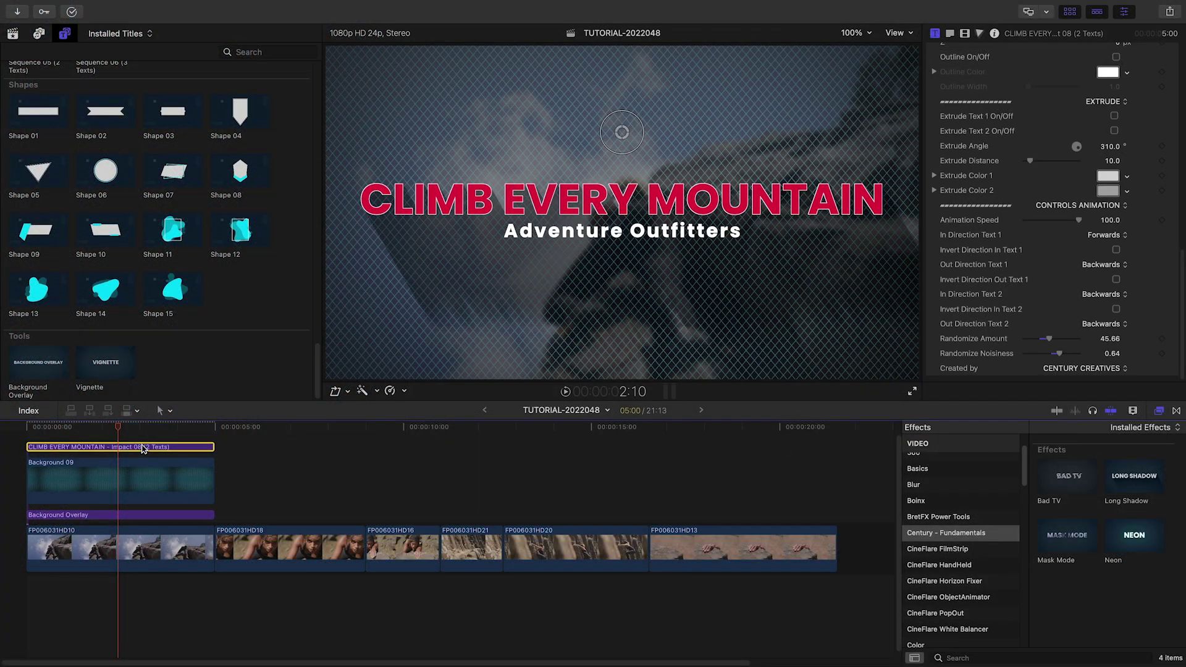